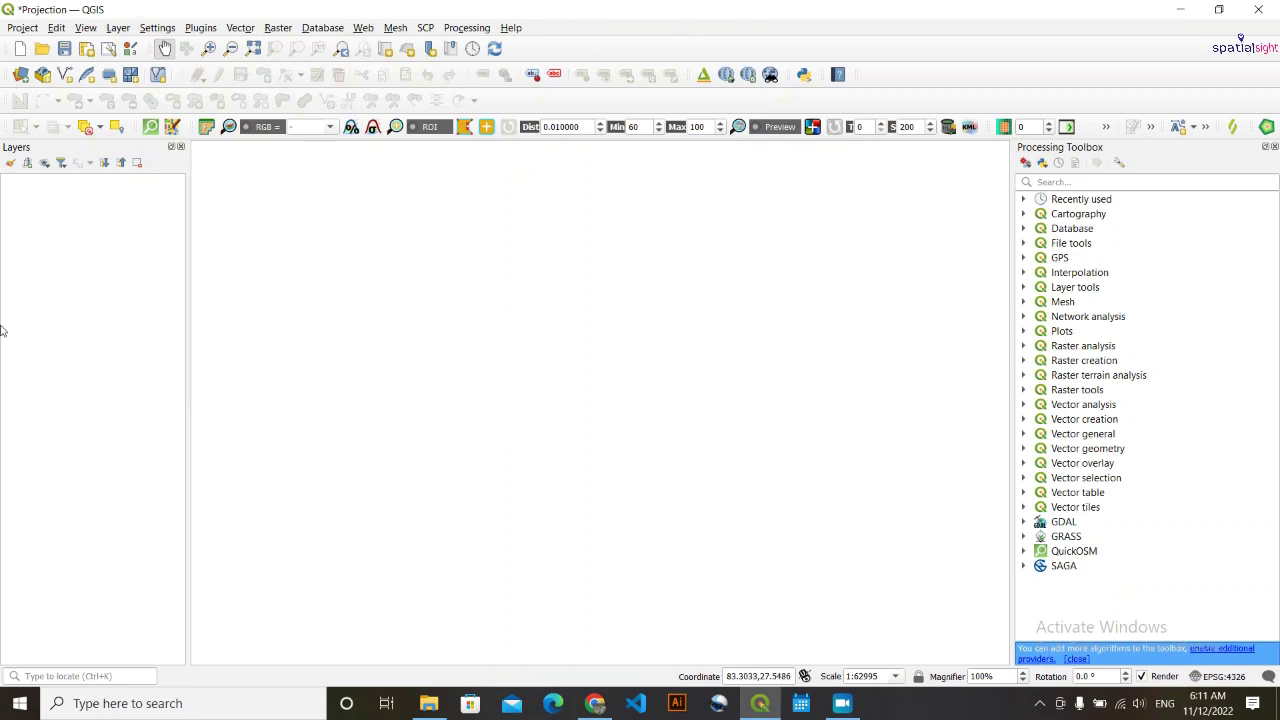
- Drag Siyari.shp from the Lab1.2 data folder in File Explorer into the QGIS Layers panel
{"action": "left_click", "coordinate": [428, 703]}
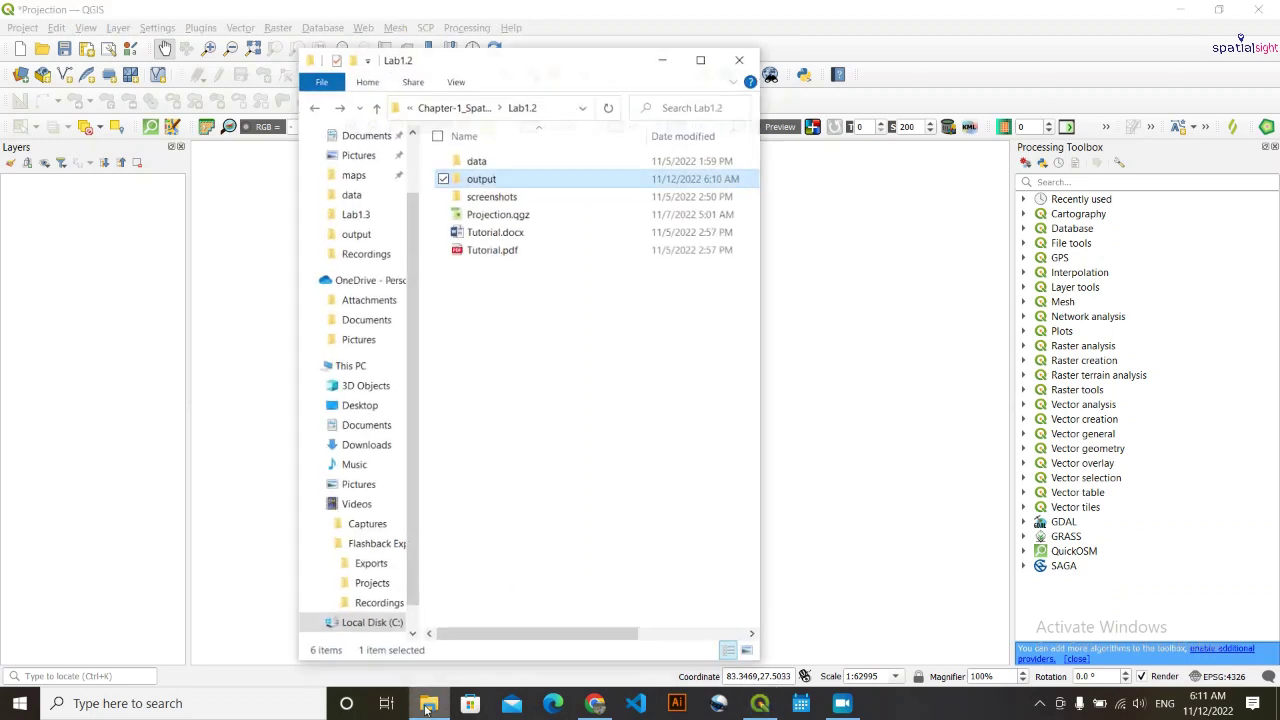
{"action": "double_click", "coordinate": [474, 153]}
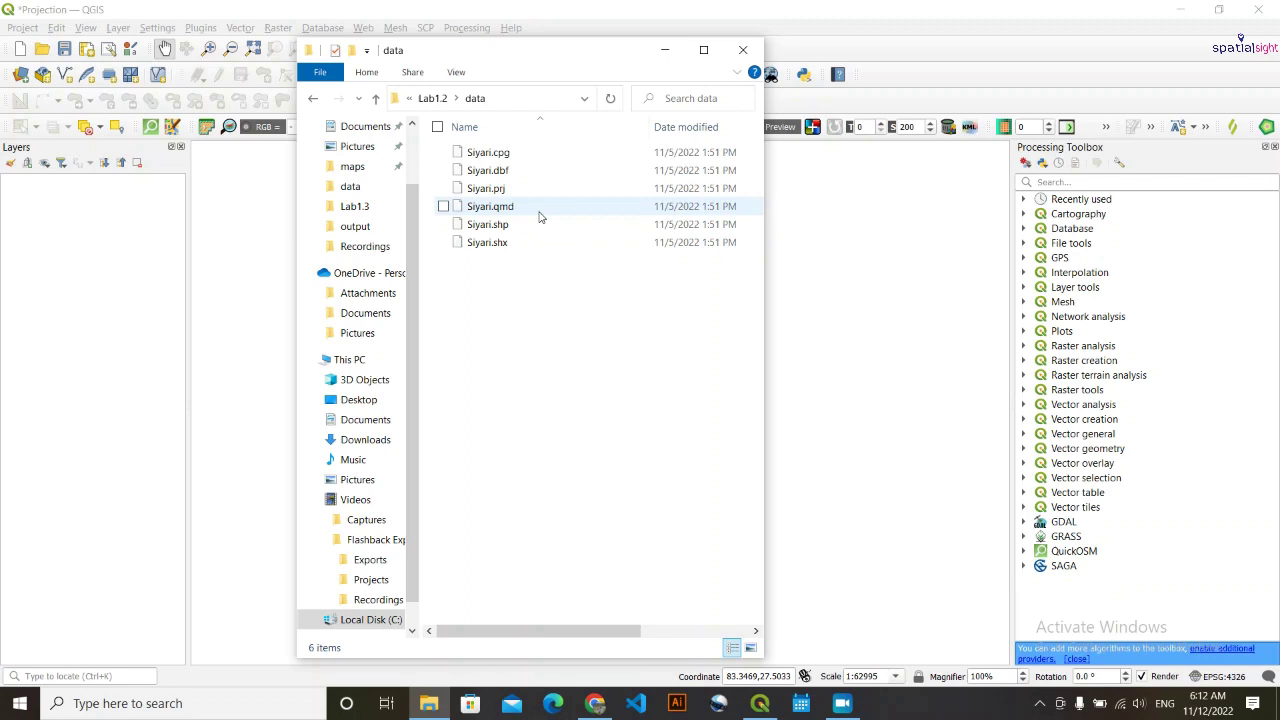
{"action": "left_click", "coordinate": [548, 228]}
{"action": "left_click_drag", "start_coordinate": [548, 228], "coordinate": [120, 290]}
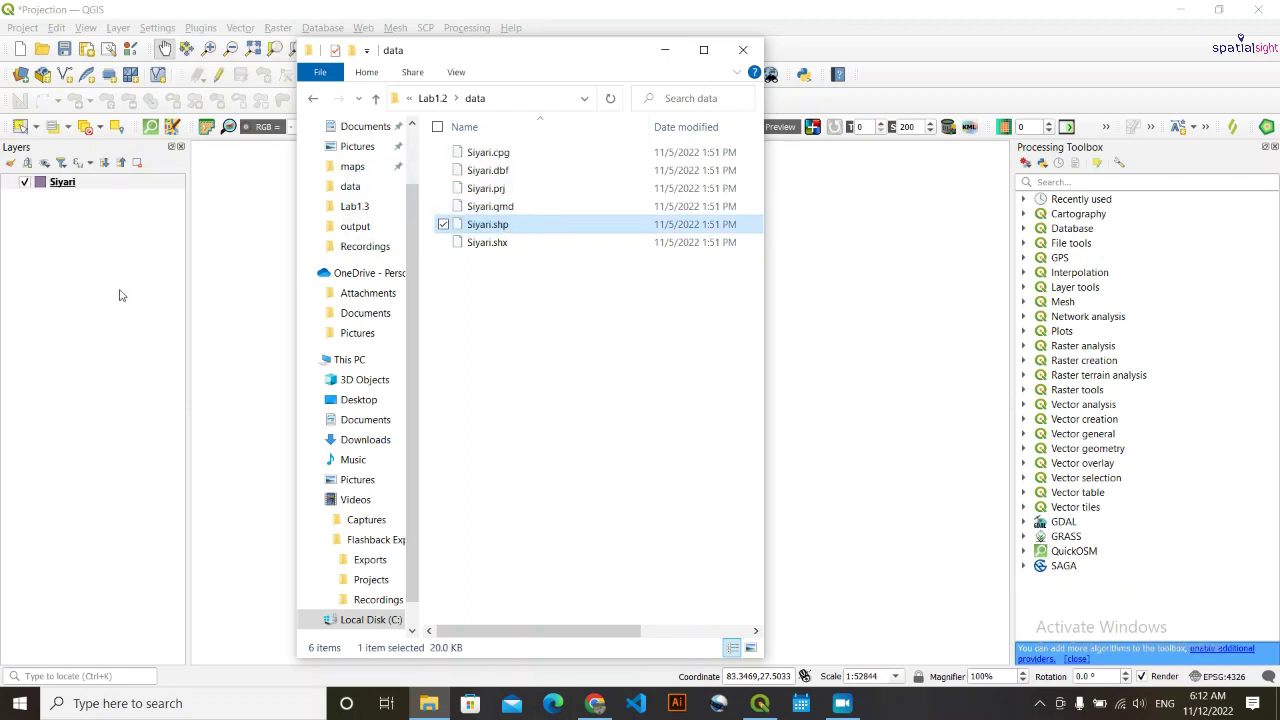
{"action": "left_click", "coordinate": [665, 50]}
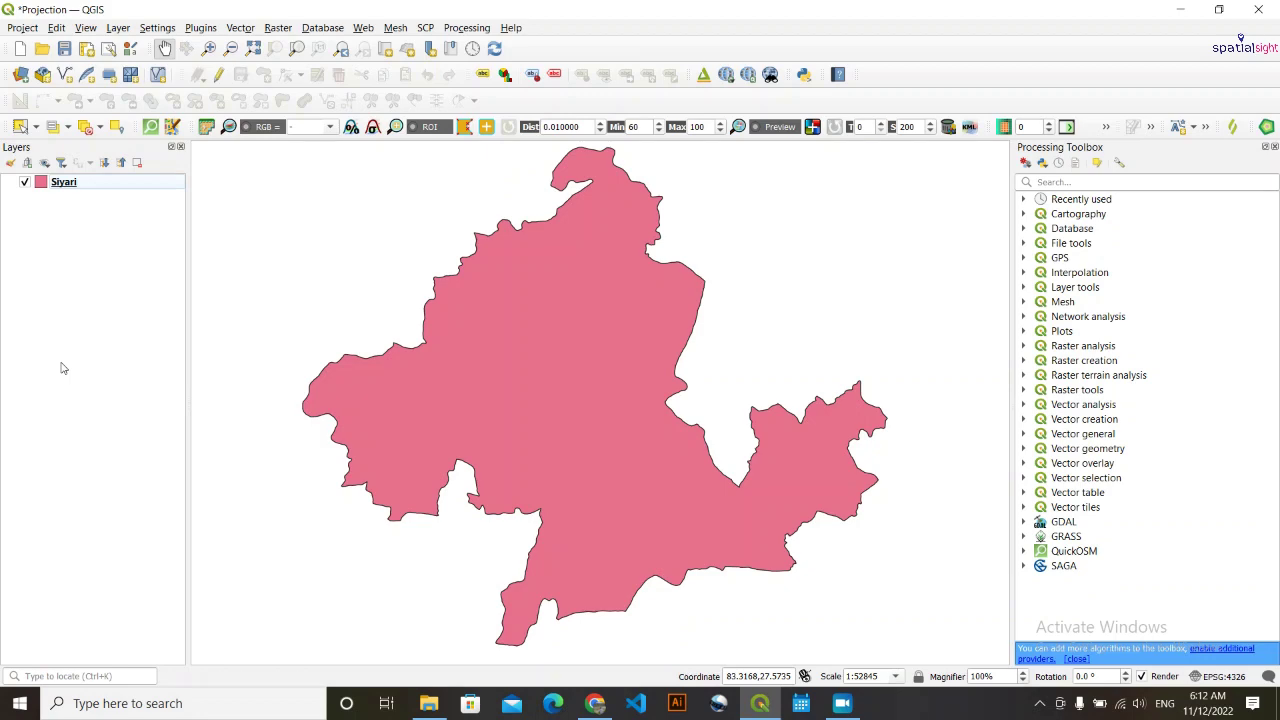
{"action": "left_click", "coordinate": [96, 186]}
{"action": "double_click", "coordinate": [96, 184]}
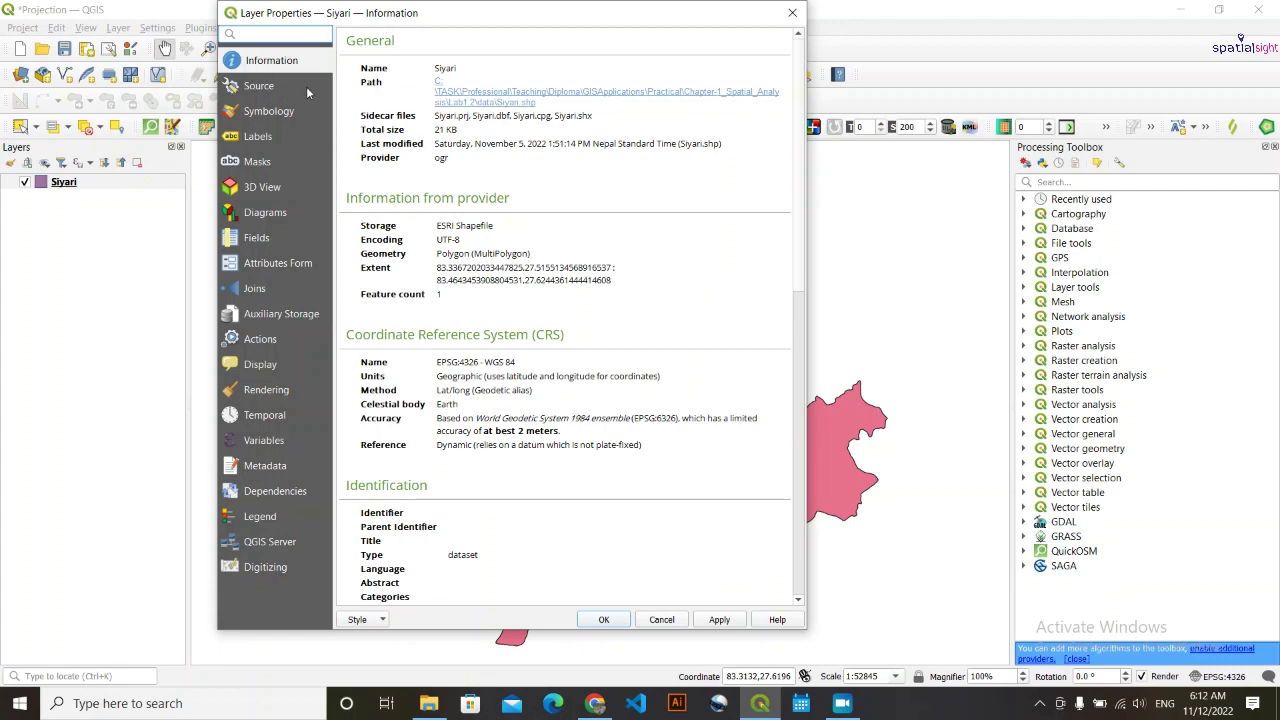
{"action": "left_click", "coordinate": [792, 12]}
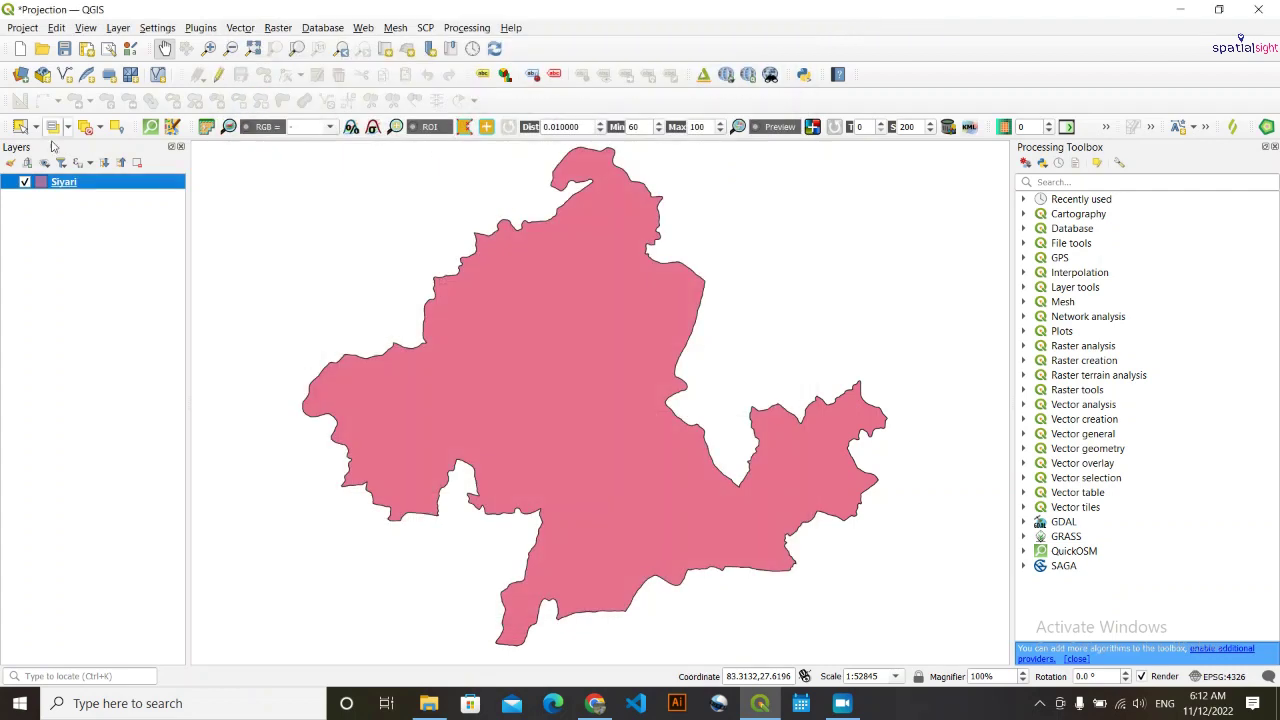
{"action": "double_click", "coordinate": [72, 184]}
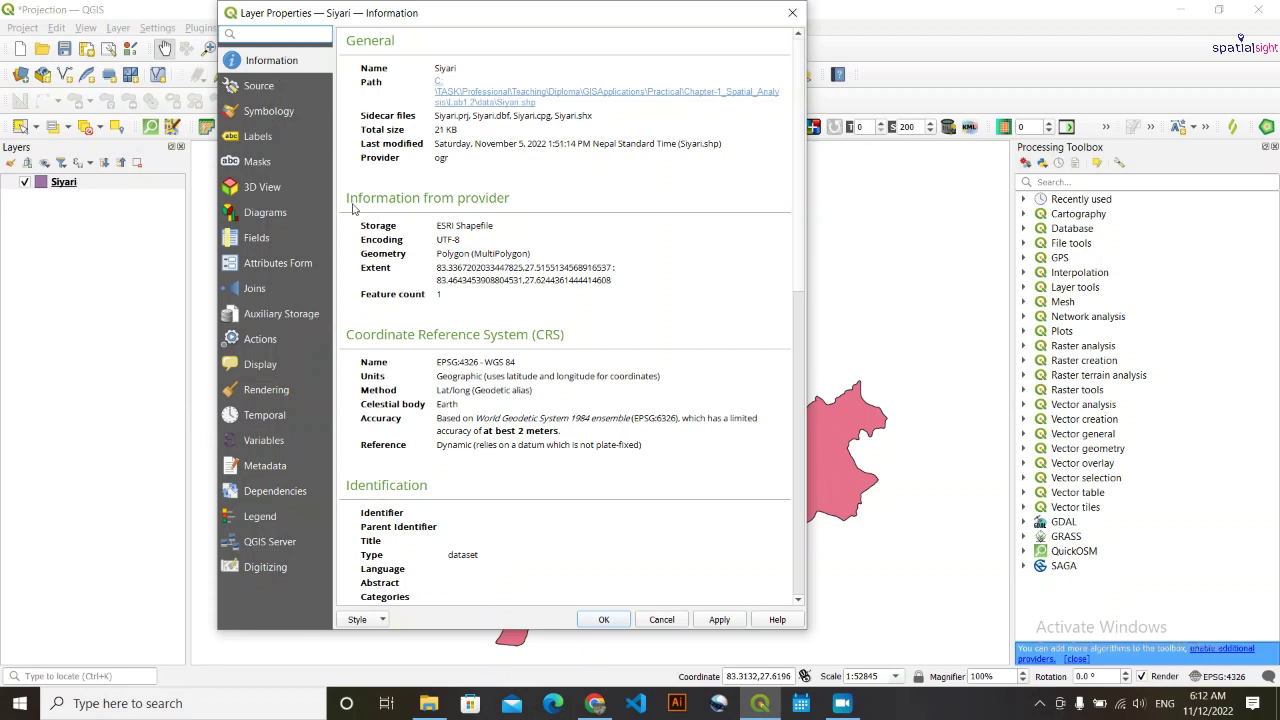
{"action": "left_click_drag", "start_coordinate": [346, 338], "coordinate": [572, 335]}
{"action": "left_click", "coordinate": [573, 339]}
{"action": "left_click_drag", "start_coordinate": [437, 362], "coordinate": [385, 362]}
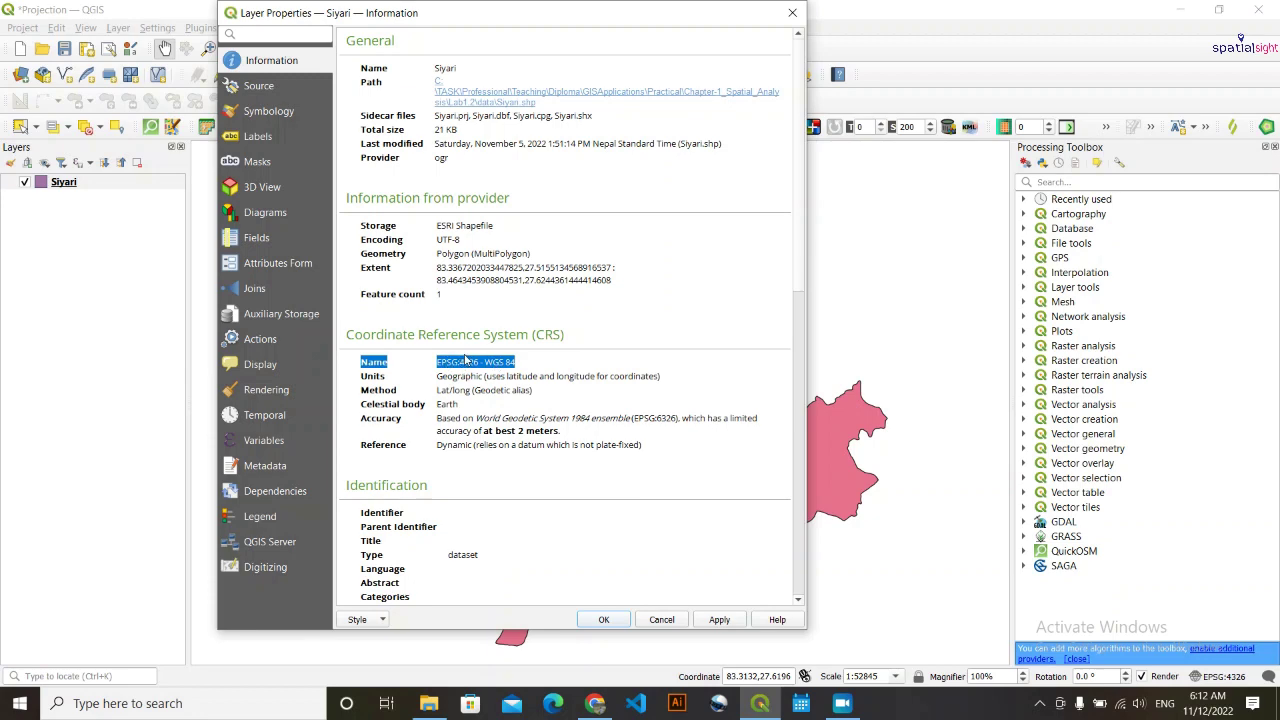
{"action": "left_click", "coordinate": [468, 364]}
{"action": "left_click_drag", "start_coordinate": [528, 366], "coordinate": [411, 368]}
{"action": "left_click", "coordinate": [604, 620]}
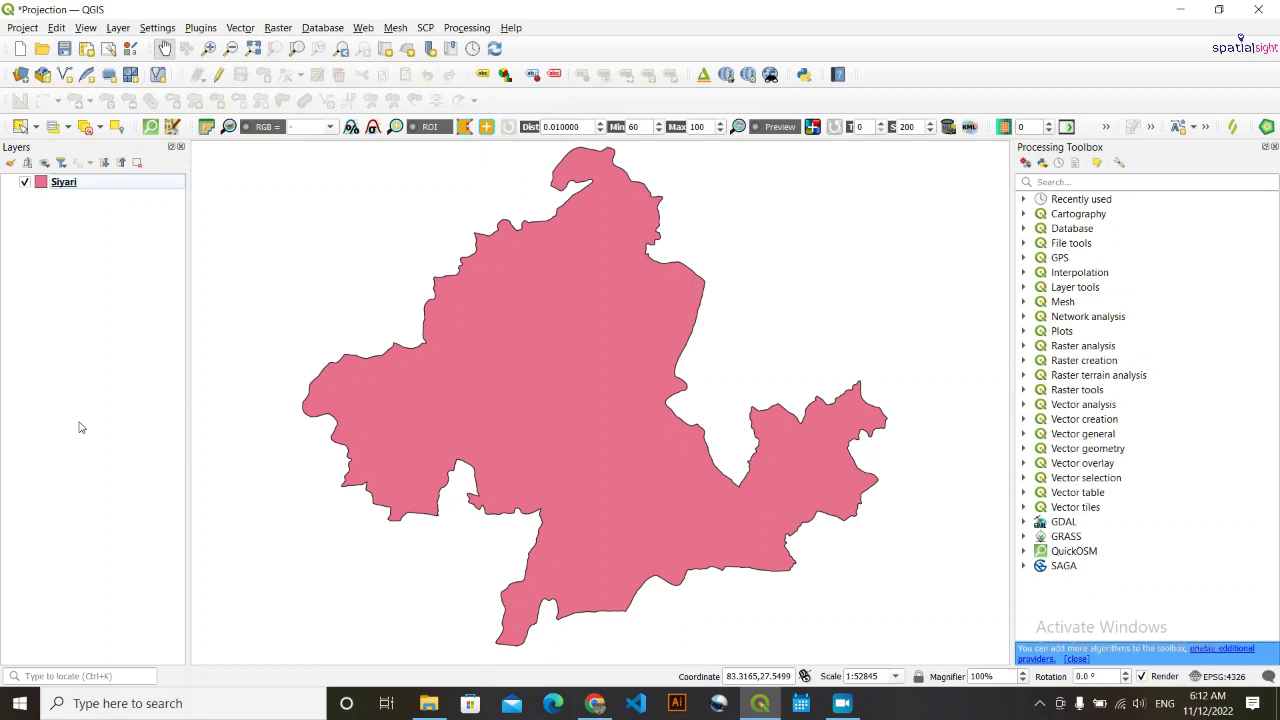
{"action": "left_click_drag", "start_coordinate": [440, 428], "coordinate": [435, 424]}
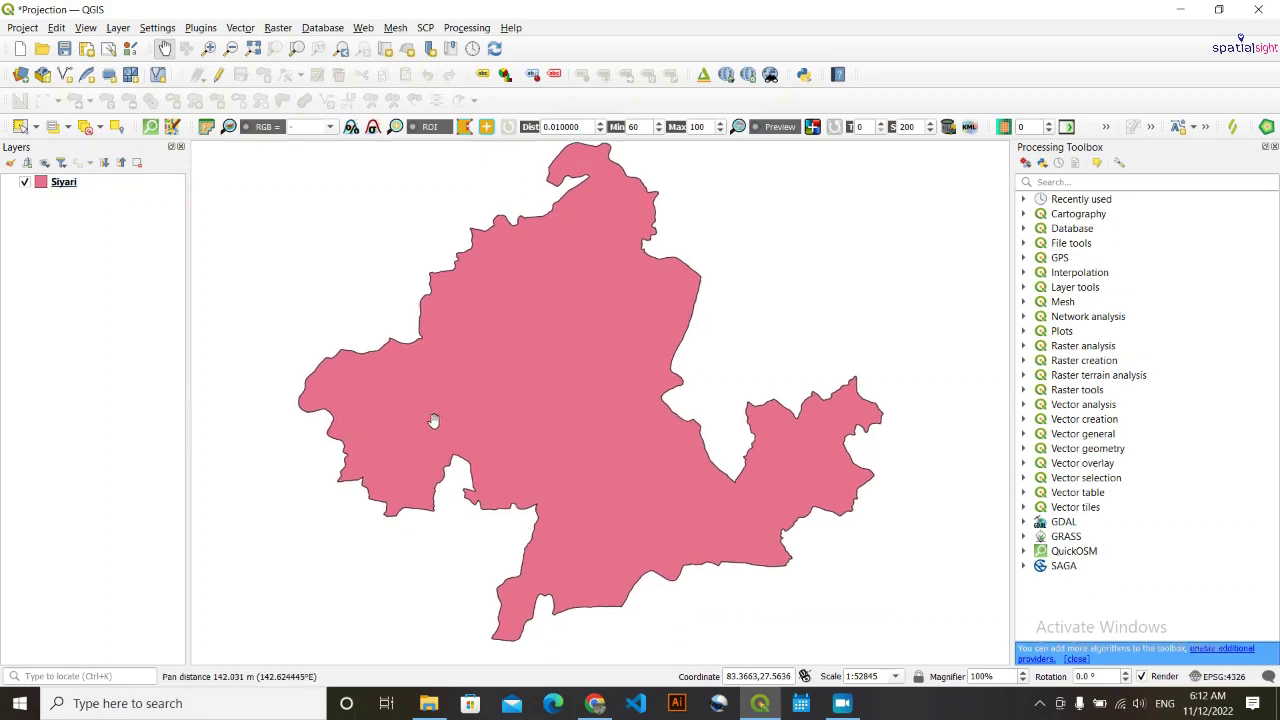
{"action": "left_click", "coordinate": [1224, 676]}
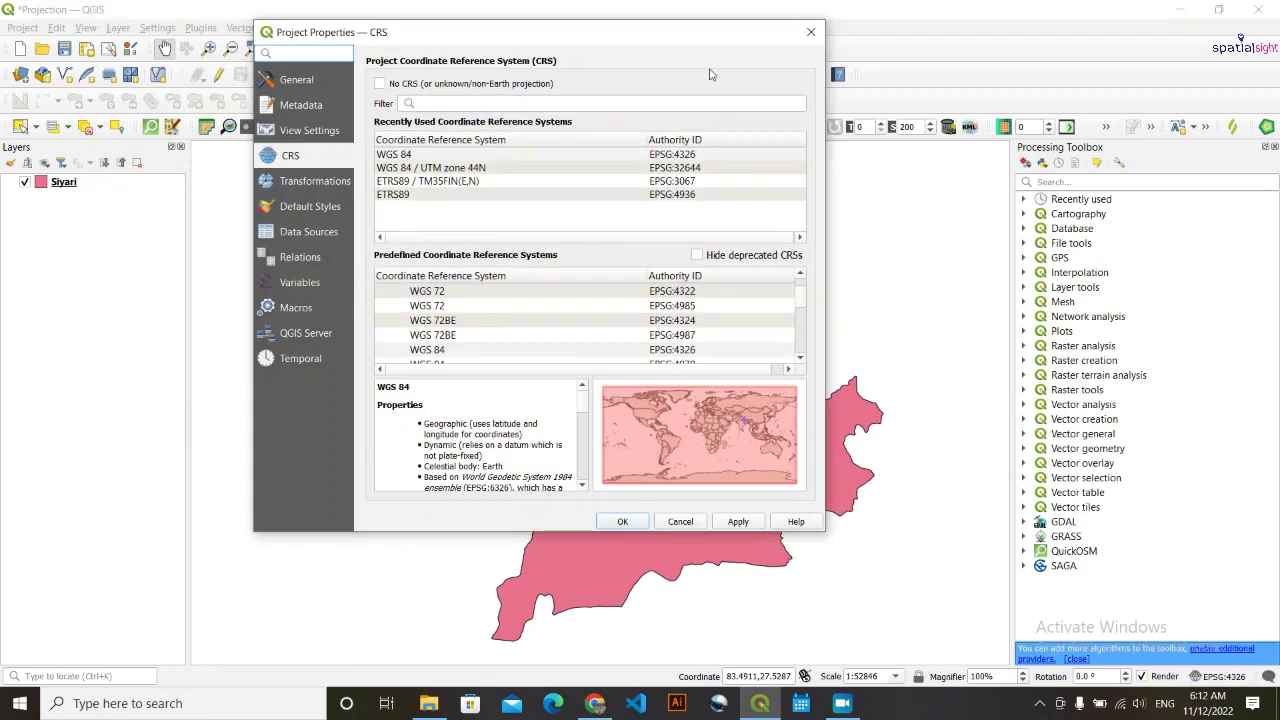
{"action": "left_click", "coordinate": [809, 33]}
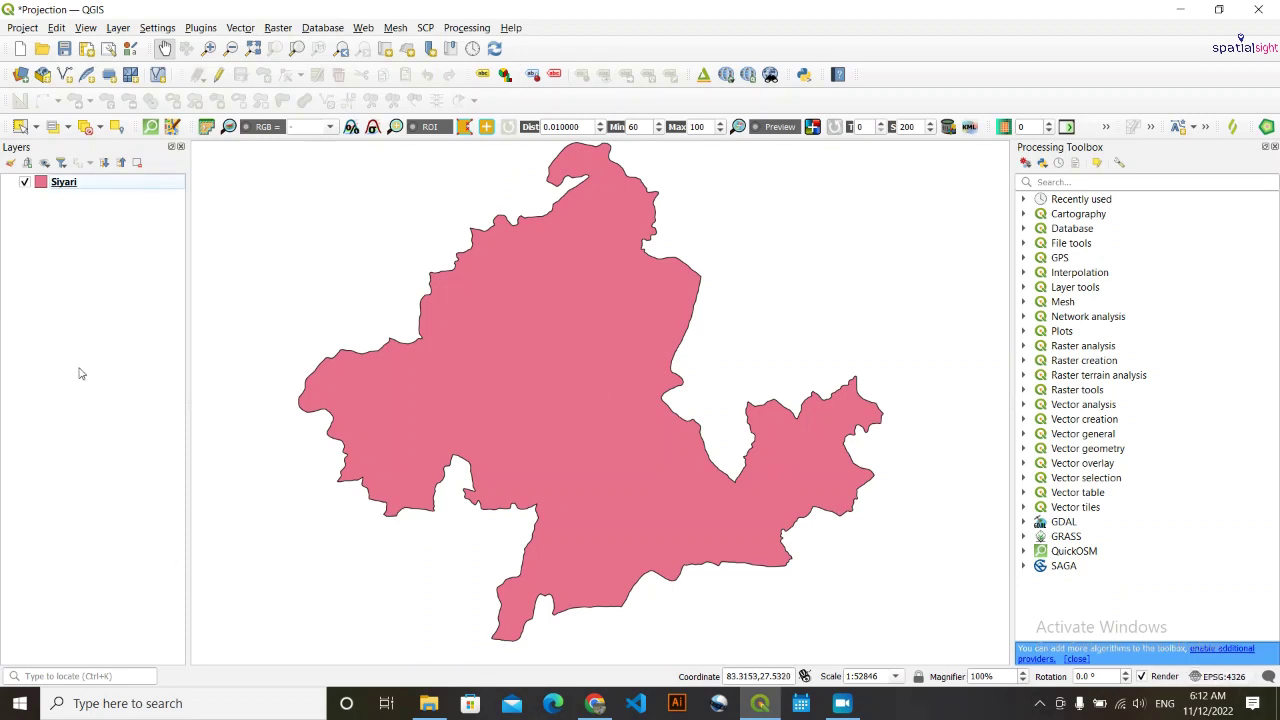
{"action": "left_click_drag", "start_coordinate": [620, 415], "coordinate": [615, 418]}
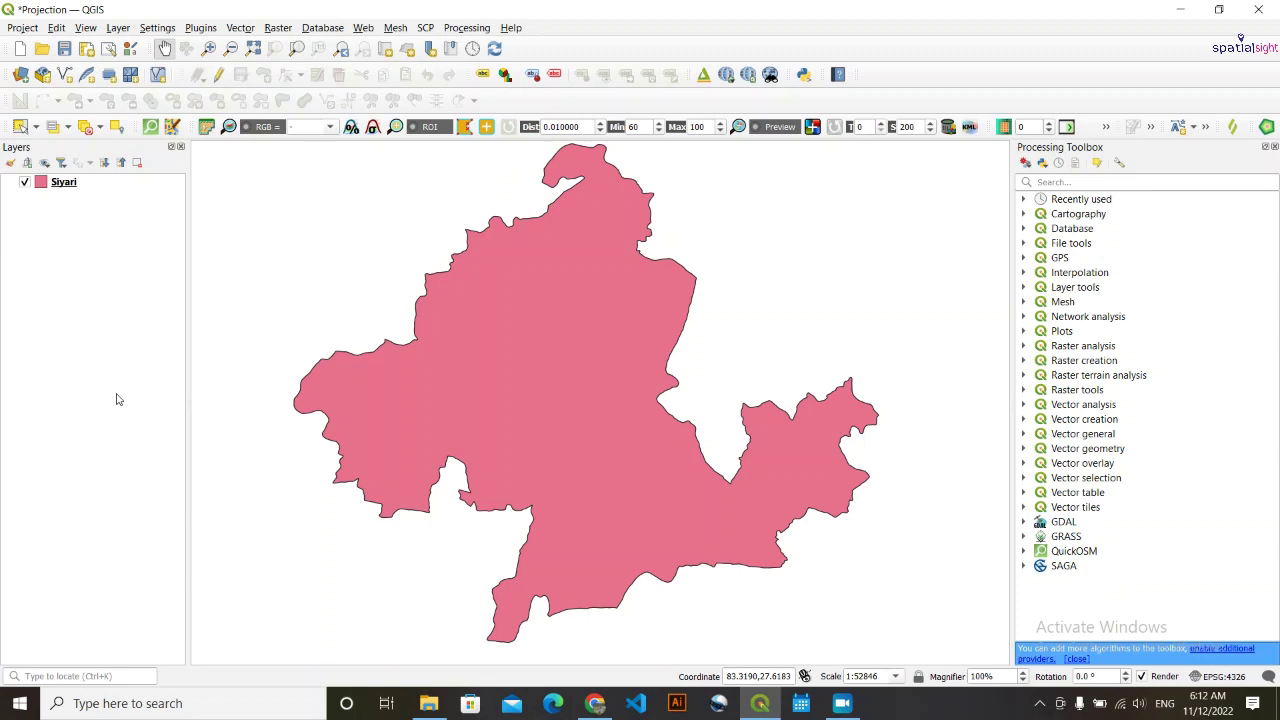
- Open the Reproject Layer tool from the vector tools, keeping Siyari as the input layer
{"action": "left_click", "coordinate": [241, 28]}
{"action": "mouse_move", "coordinate": [300, 158]}
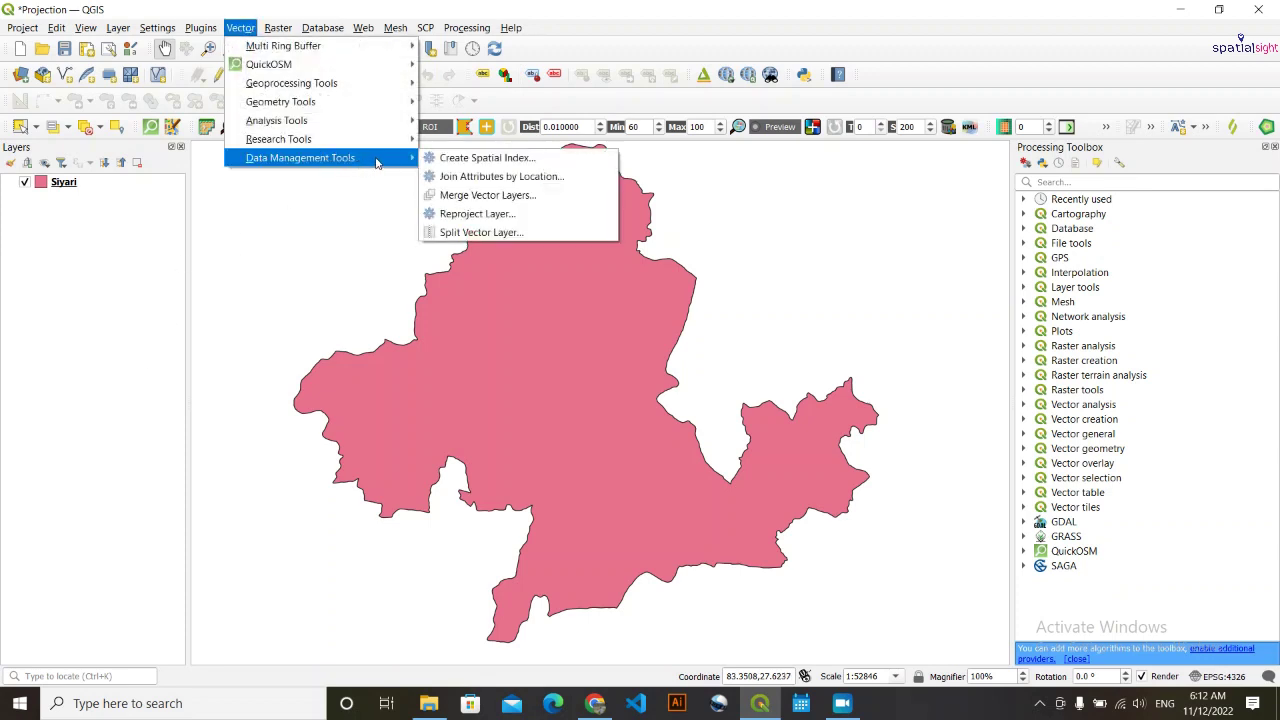
{"action": "left_click", "coordinate": [487, 215]}
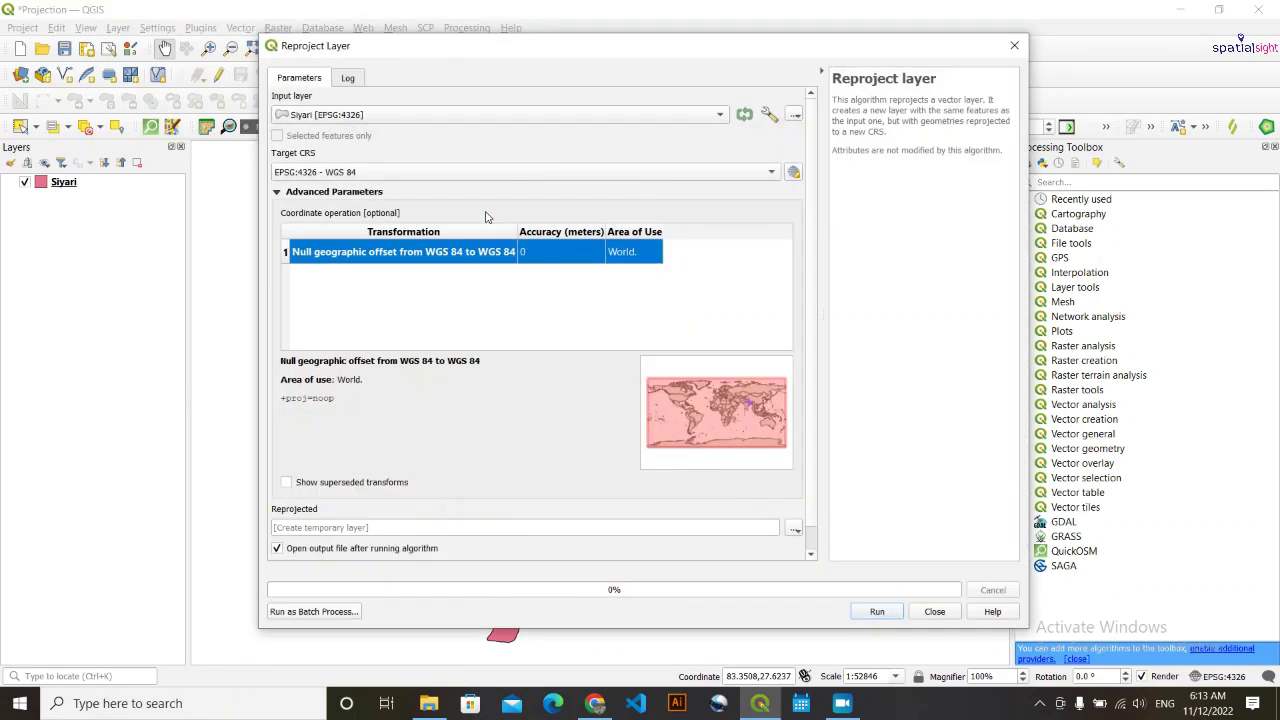
{"action": "left_click_drag", "start_coordinate": [673, 52], "coordinate": [648, 45]}
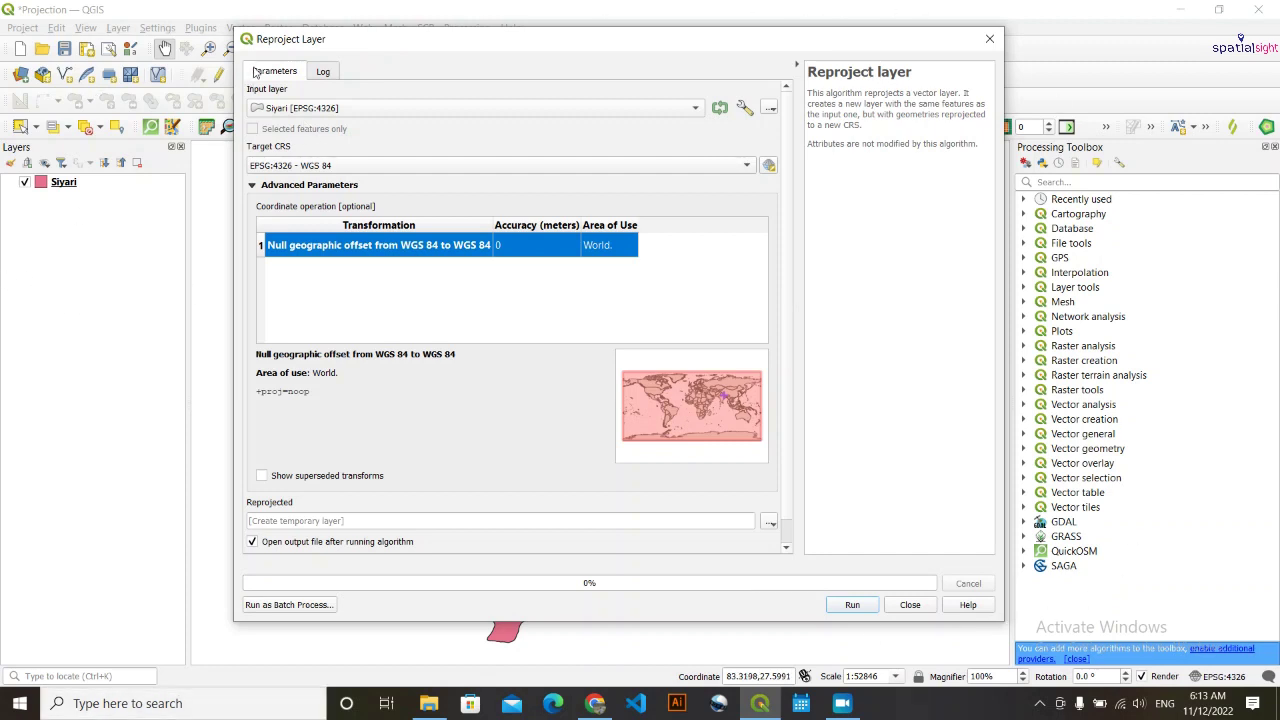
{"action": "left_click", "coordinate": [284, 110]}
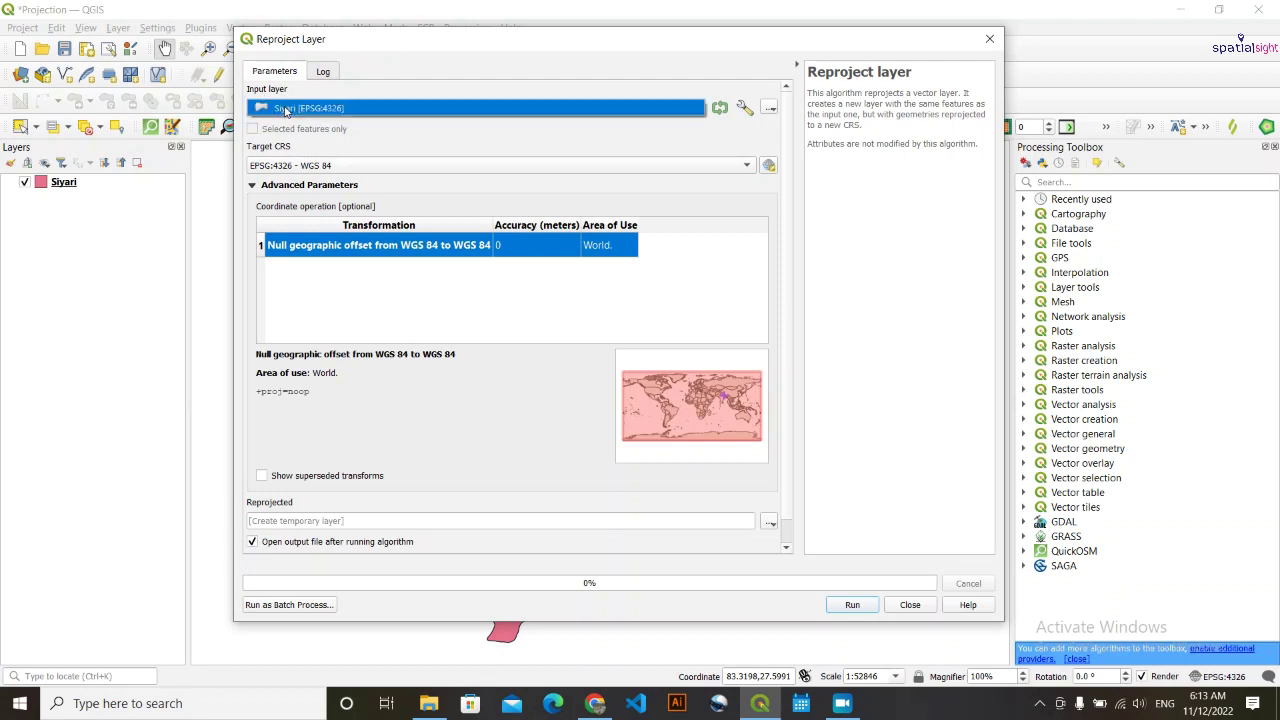
{"action": "left_click", "coordinate": [285, 110]}
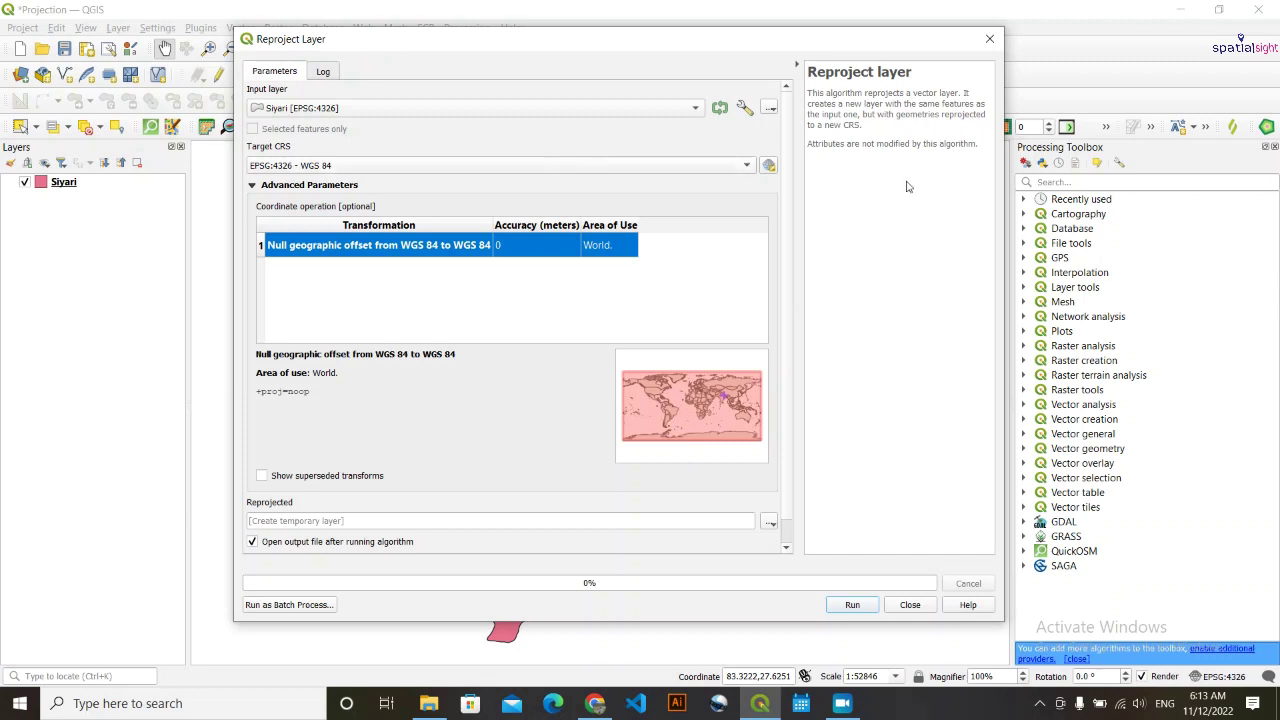
- Filter the CRS list for 32644 and choose WGS 84 / UTM zone 44N as the target CRS
{"action": "left_click", "coordinate": [769, 166]}
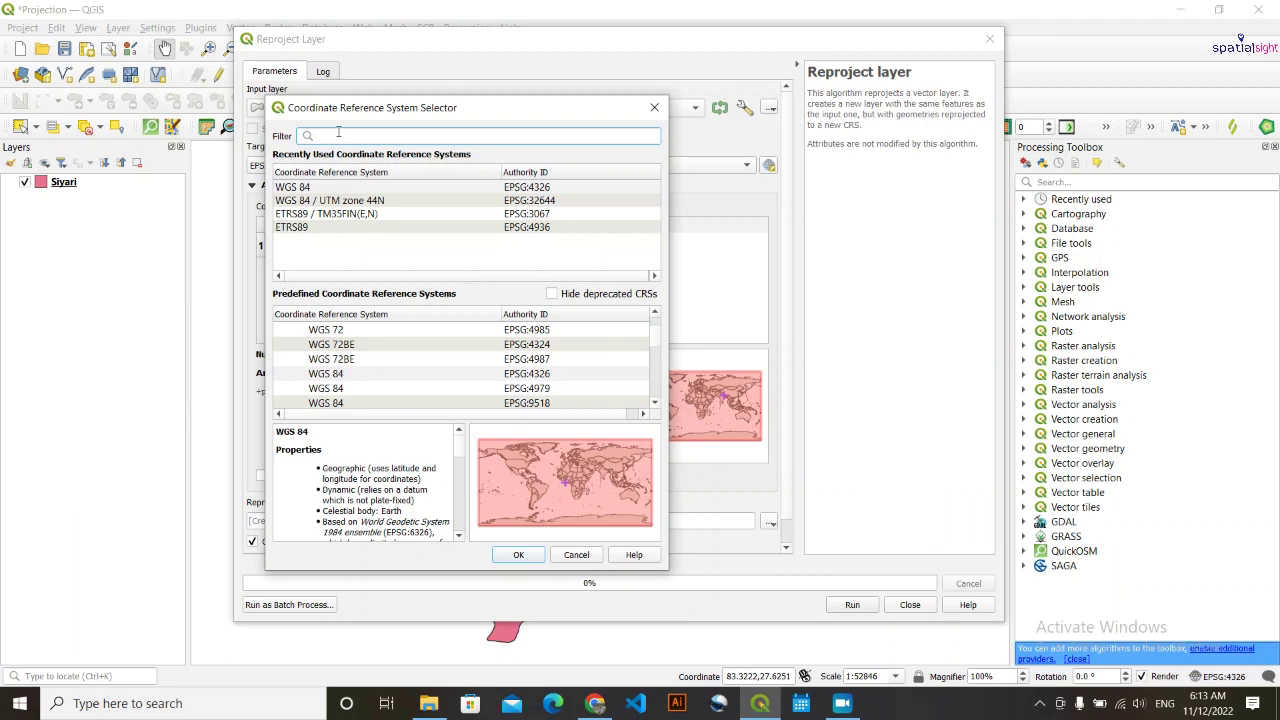
{"action": "type", "text": "3264"}
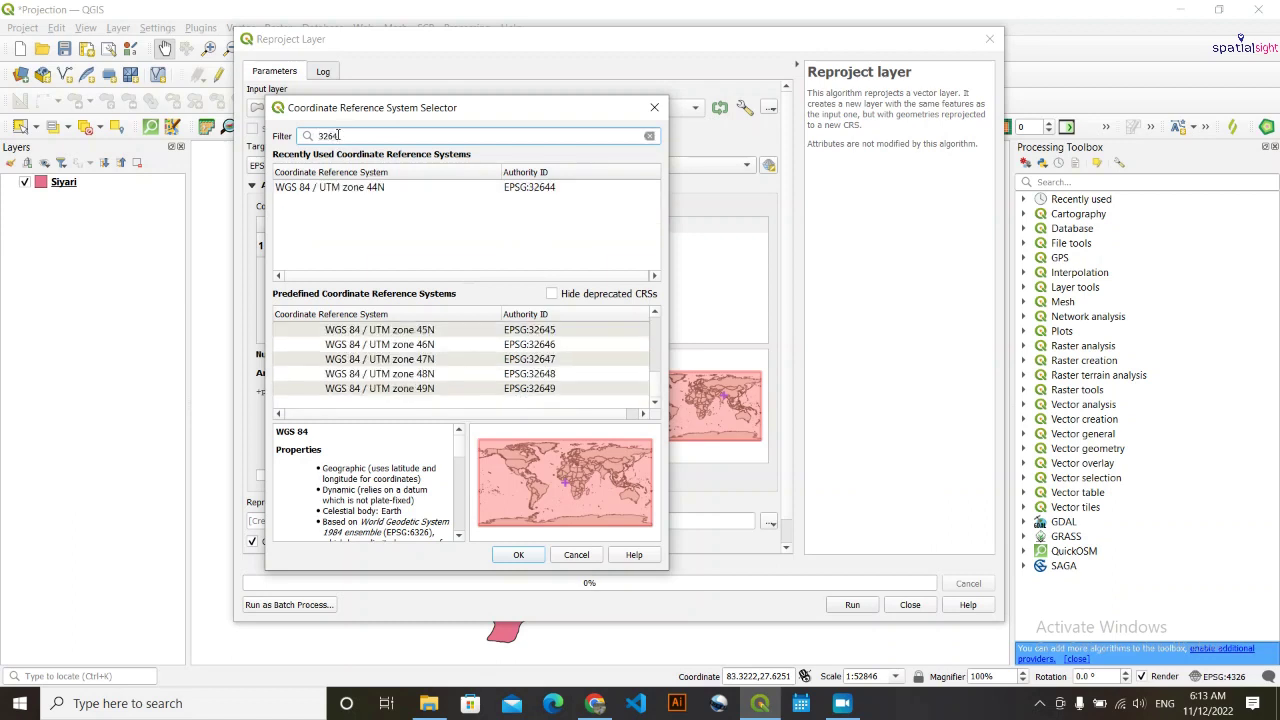
{"action": "type", "text": "4"}
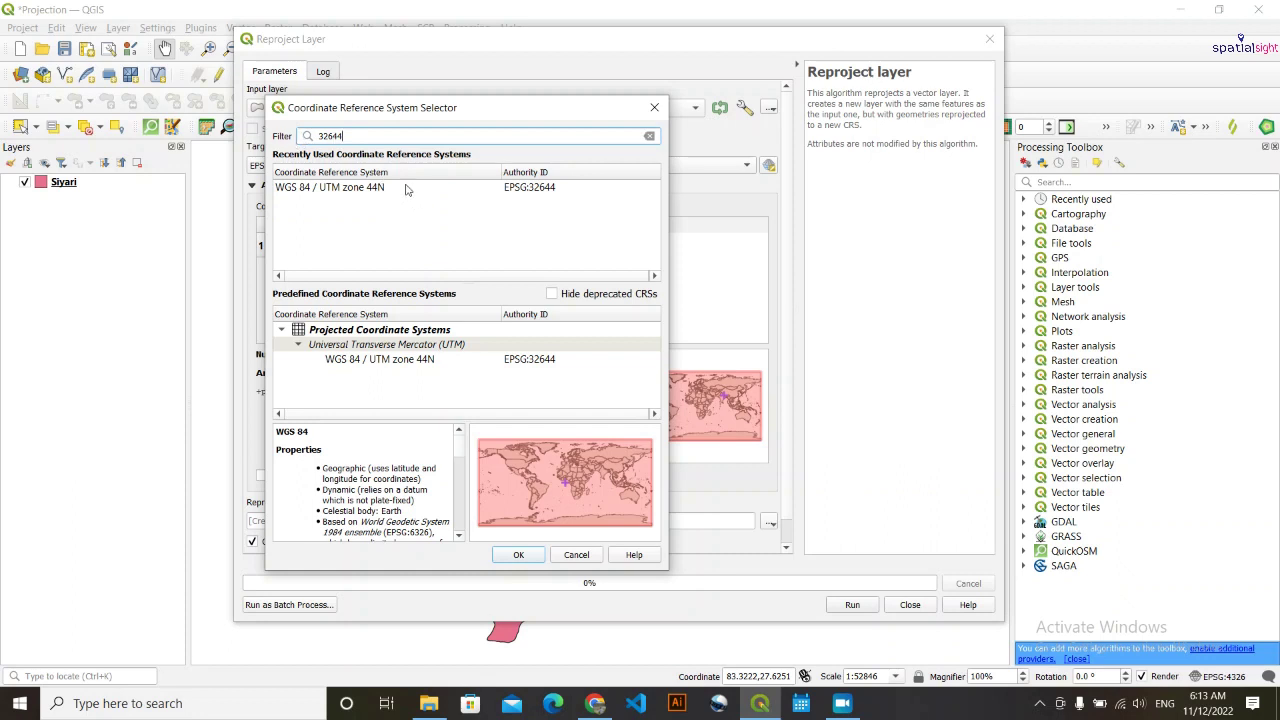
{"action": "left_click_drag", "start_coordinate": [423, 107], "coordinate": [423, 88]}
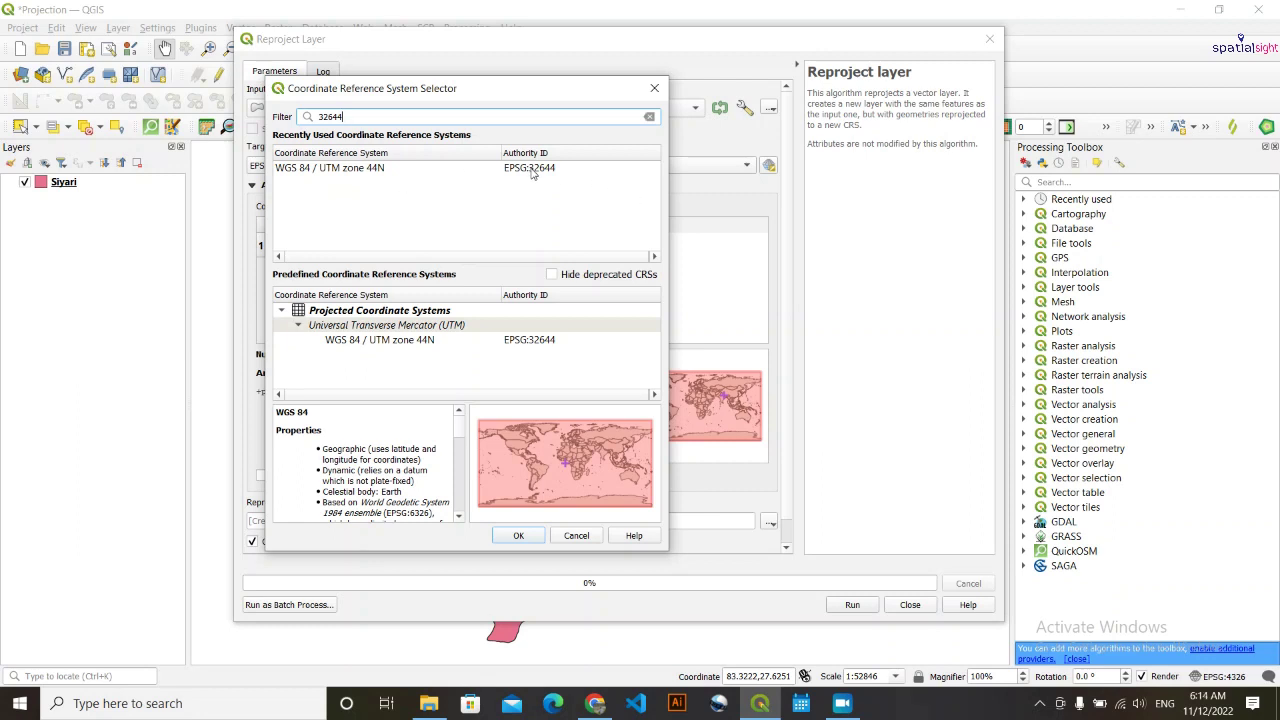
{"action": "left_click", "coordinate": [532, 169]}
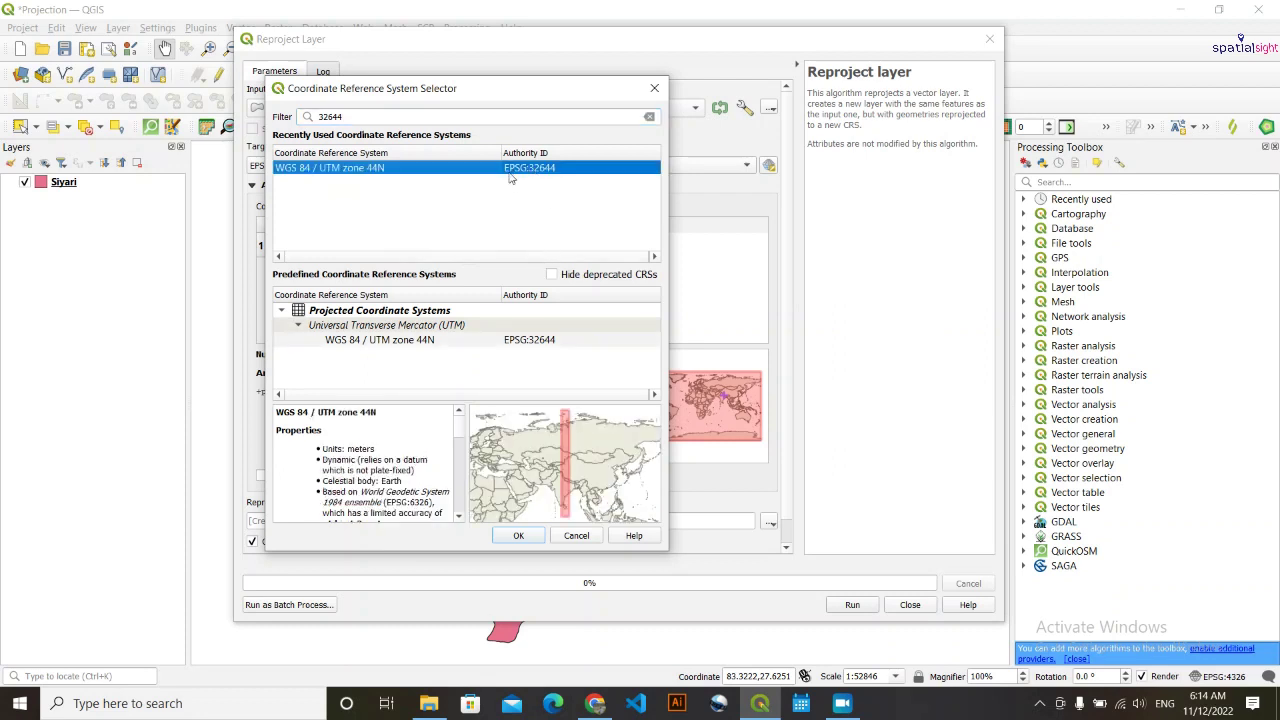
{"action": "left_click", "coordinate": [519, 536]}
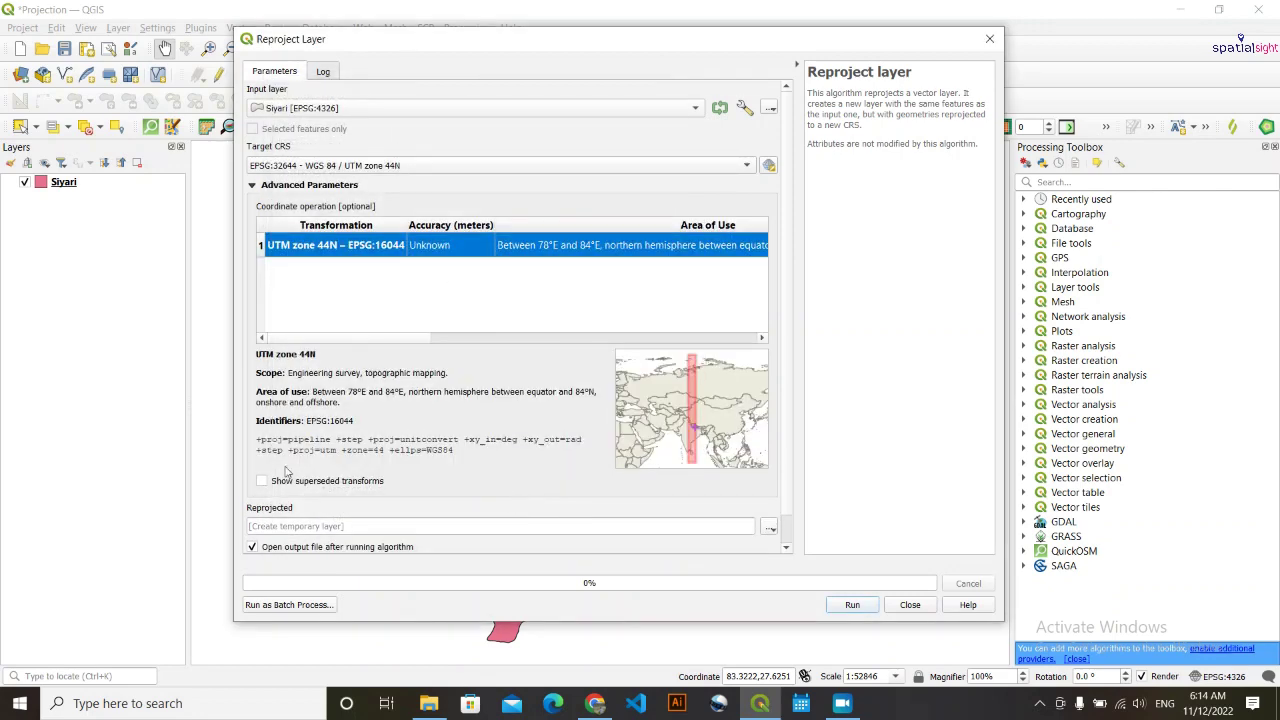
- Set the reprojected output to save to a file in the Lab1.2 output folder
{"action": "left_click", "coordinate": [773, 530]}
{"action": "left_click", "coordinate": [770, 530]}
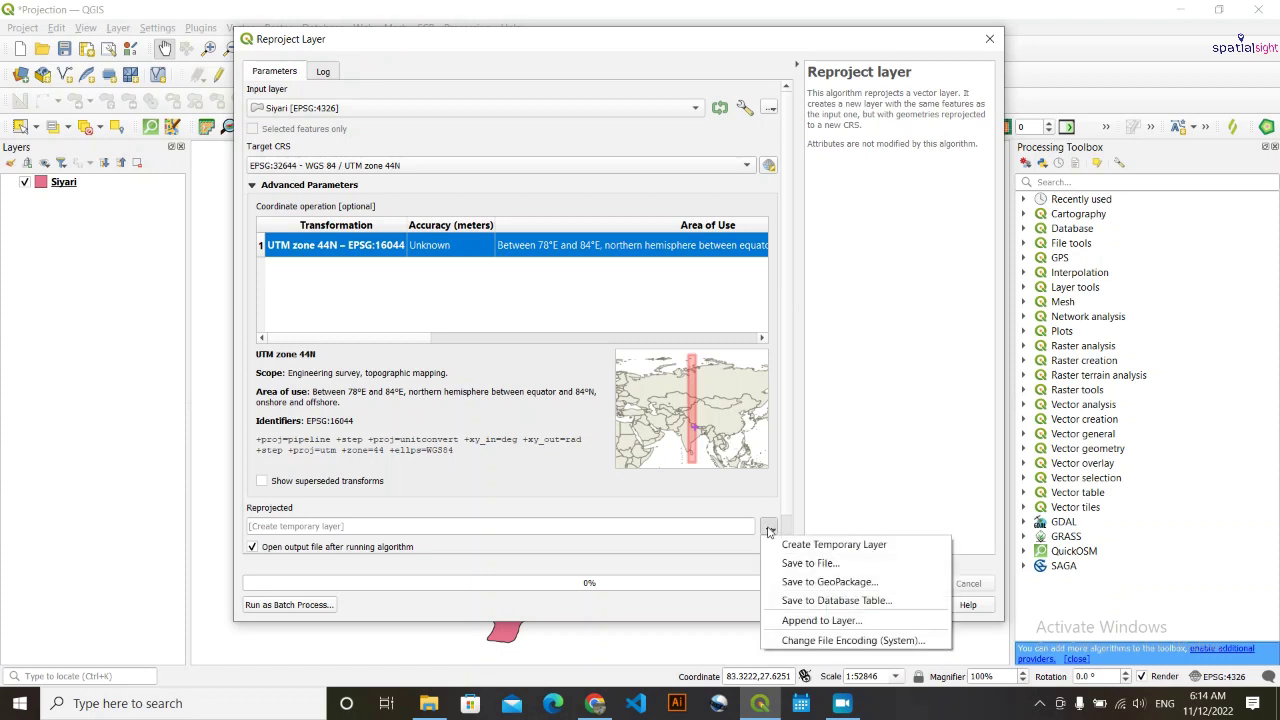
{"action": "left_click", "coordinate": [808, 563]}
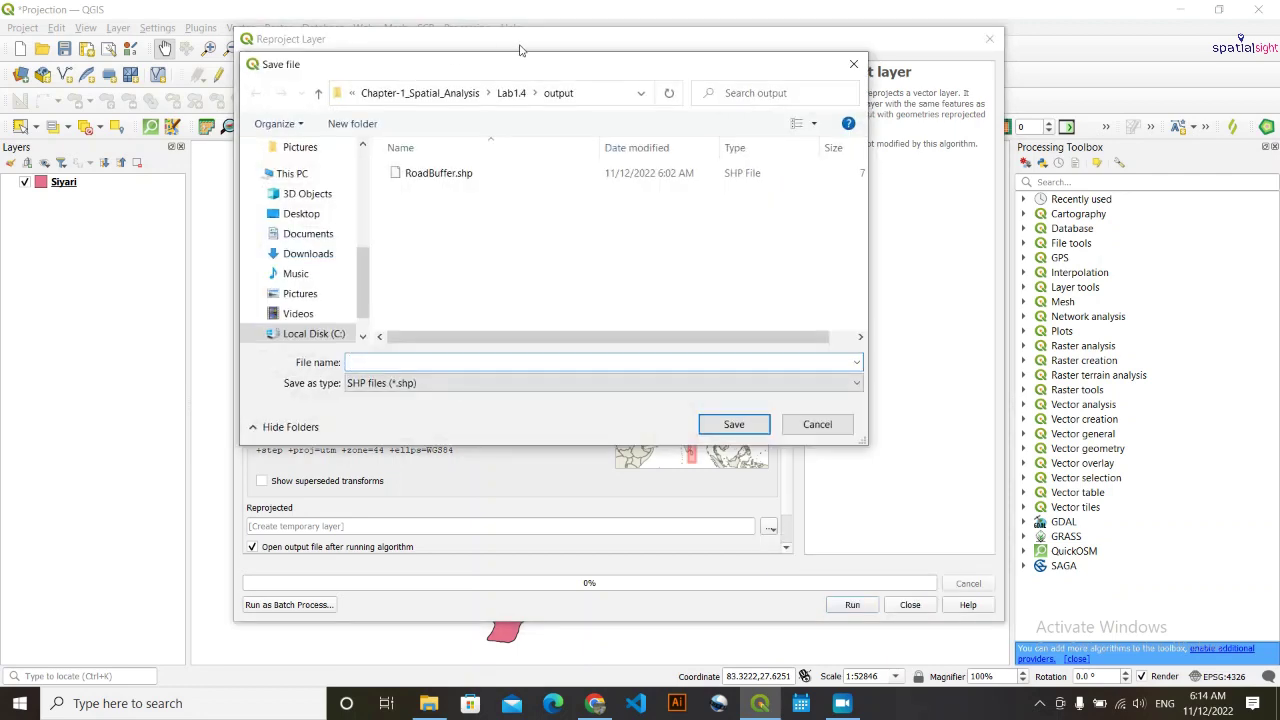
{"action": "left_click", "coordinate": [511, 93]}
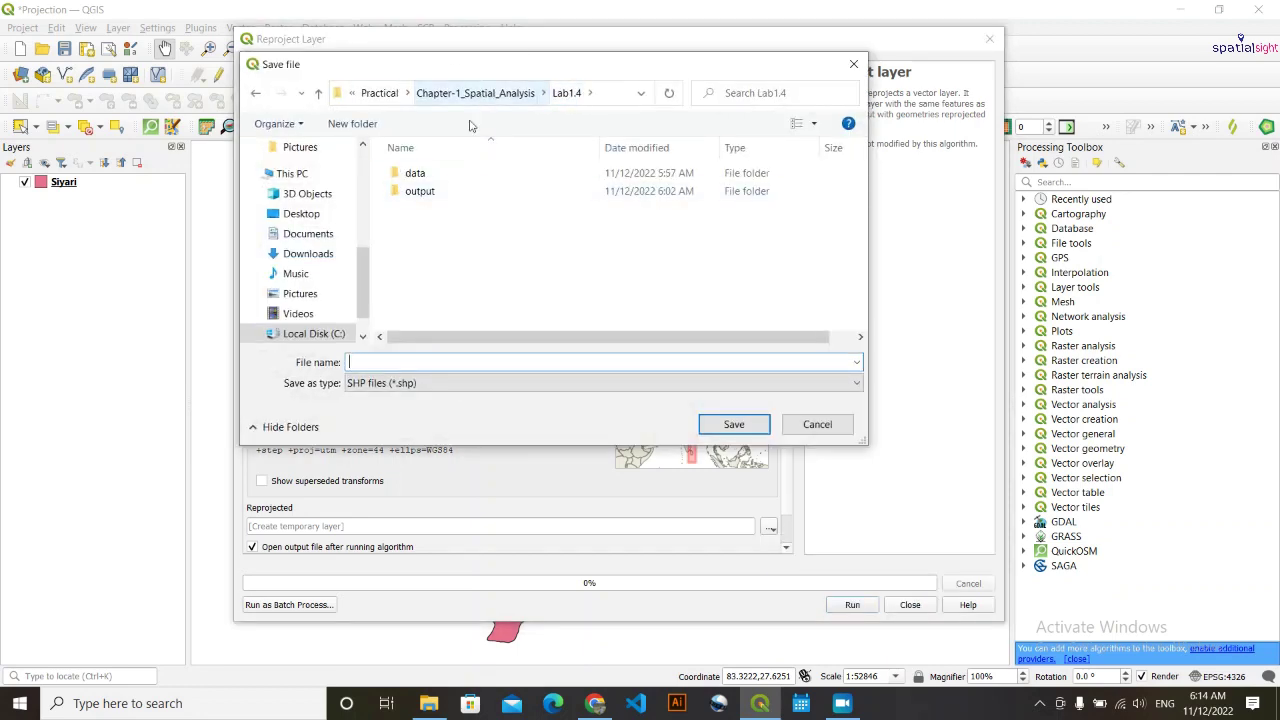
{"action": "left_click", "coordinate": [470, 93]}
{"action": "double_click", "coordinate": [447, 191]}
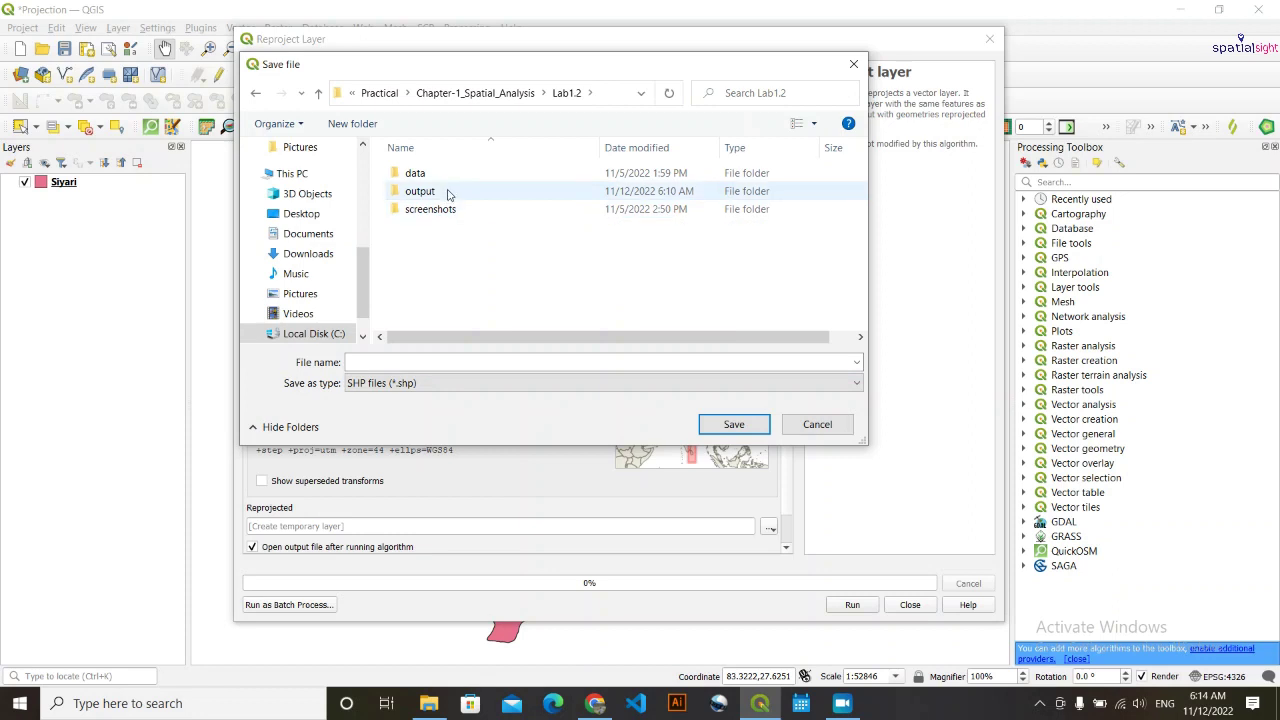
{"action": "left_click", "coordinate": [448, 192]}
{"action": "double_click", "coordinate": [447, 191]}
- Name the output Siyari_44N shapefile, run the reprojection, and close the tool
{"action": "left_click", "coordinate": [426, 360]}
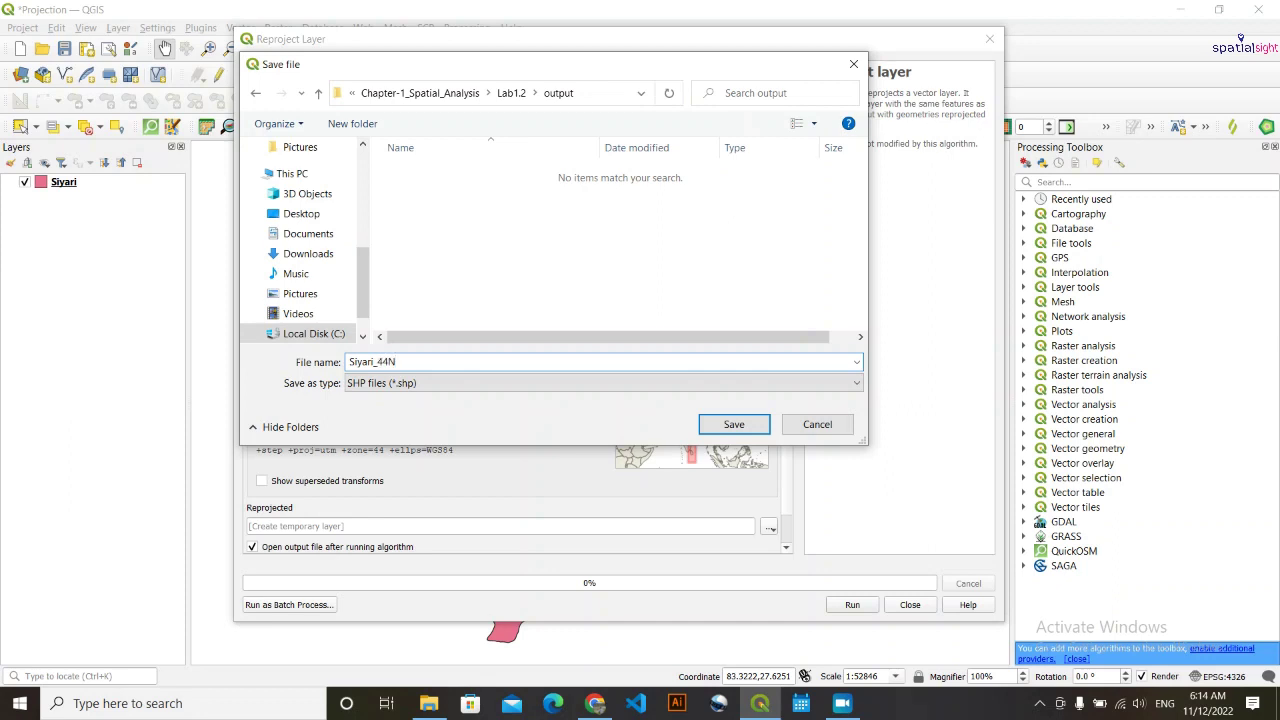
{"action": "left_click", "coordinate": [724, 428]}
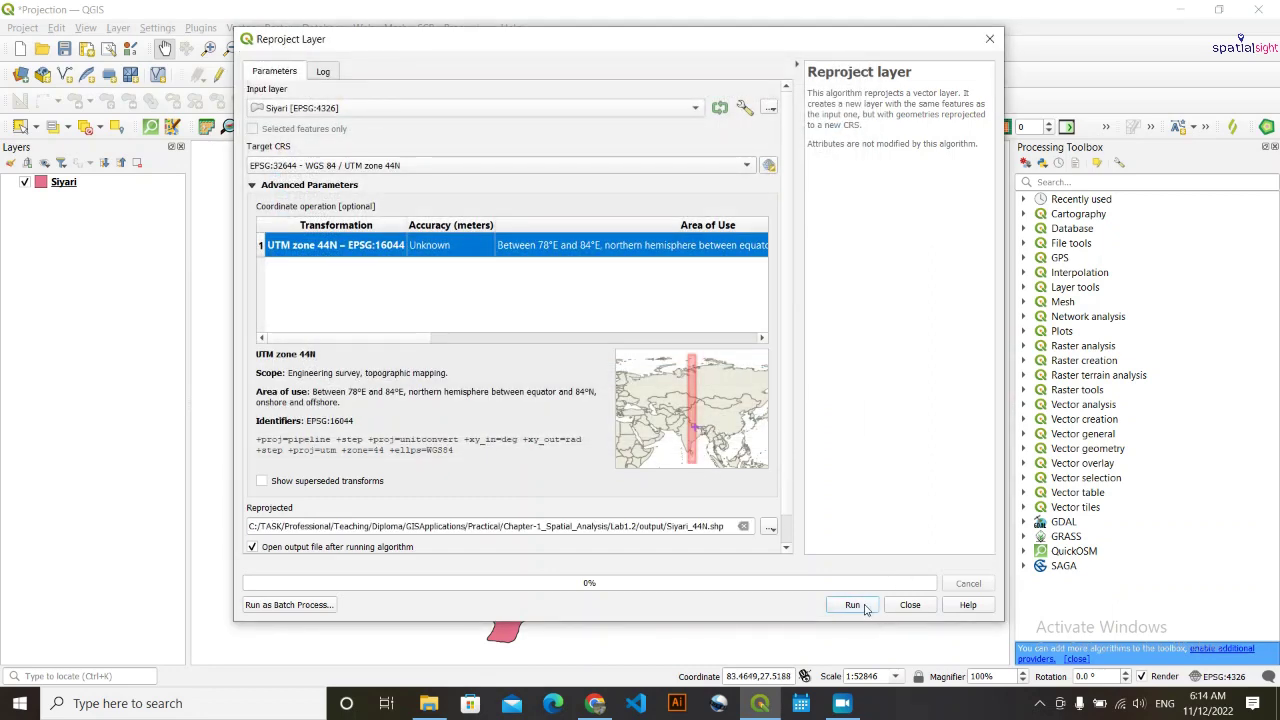
{"action": "left_click", "coordinate": [862, 606]}
{"action": "left_click", "coordinate": [916, 607]}
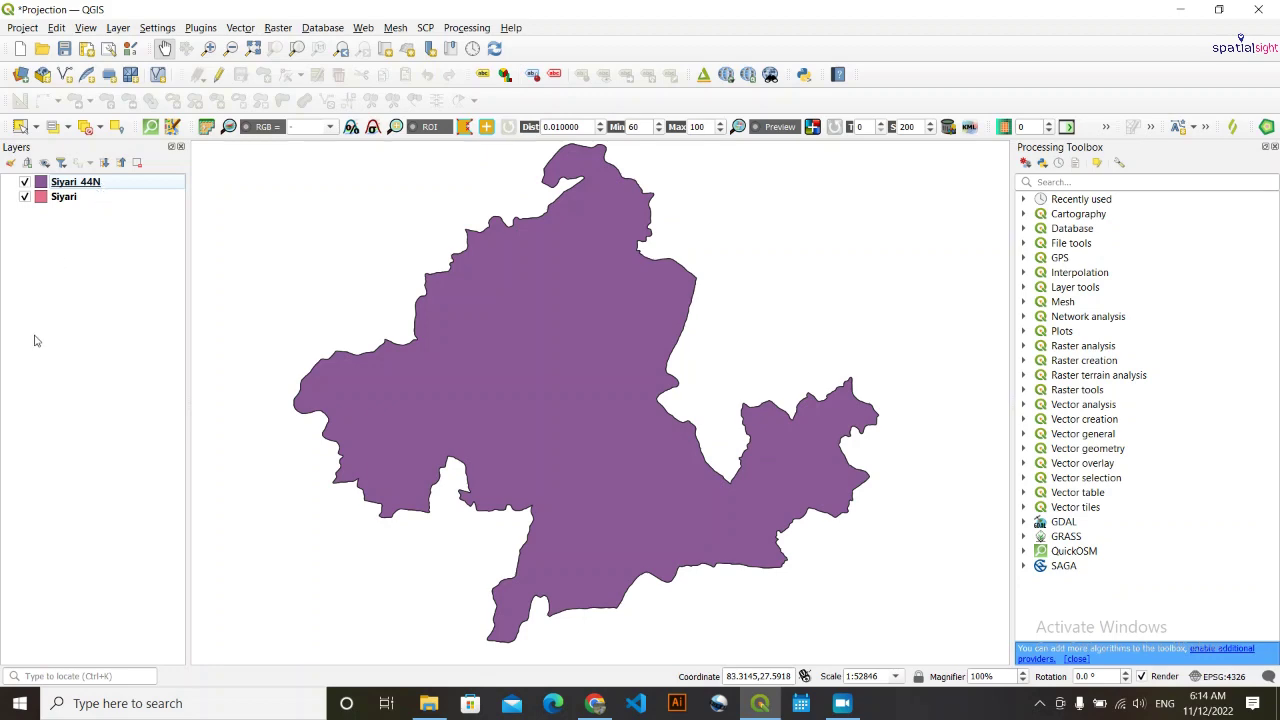
{"action": "left_click", "coordinate": [89, 188]}
{"action": "double_click", "coordinate": [76, 182]}
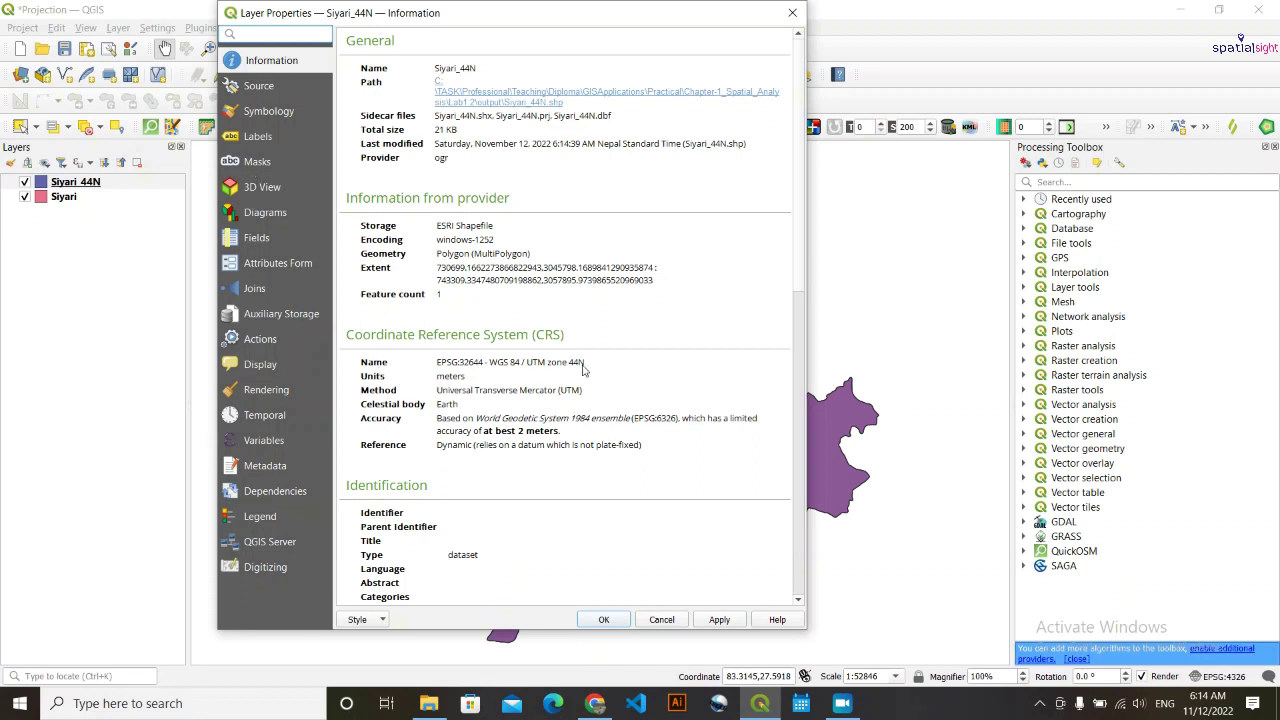
{"action": "left_click_drag", "start_coordinate": [586, 364], "coordinate": [437, 364]}
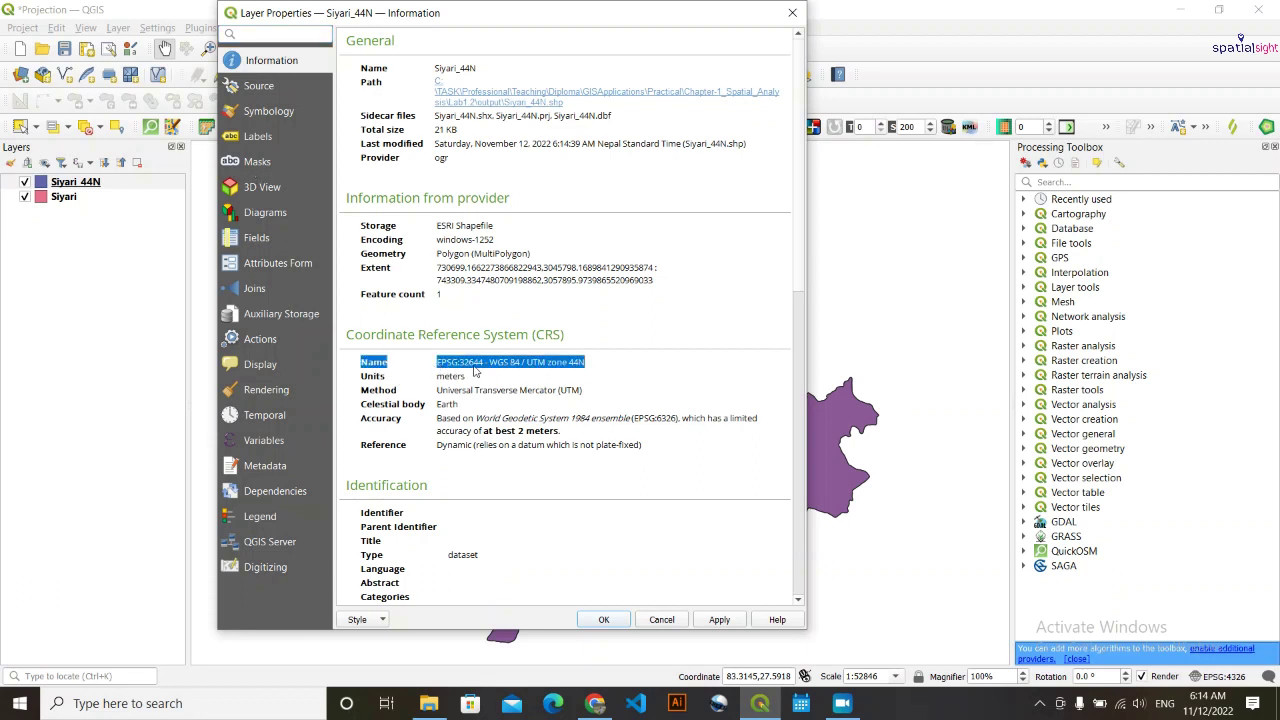
{"action": "left_click", "coordinate": [444, 370]}
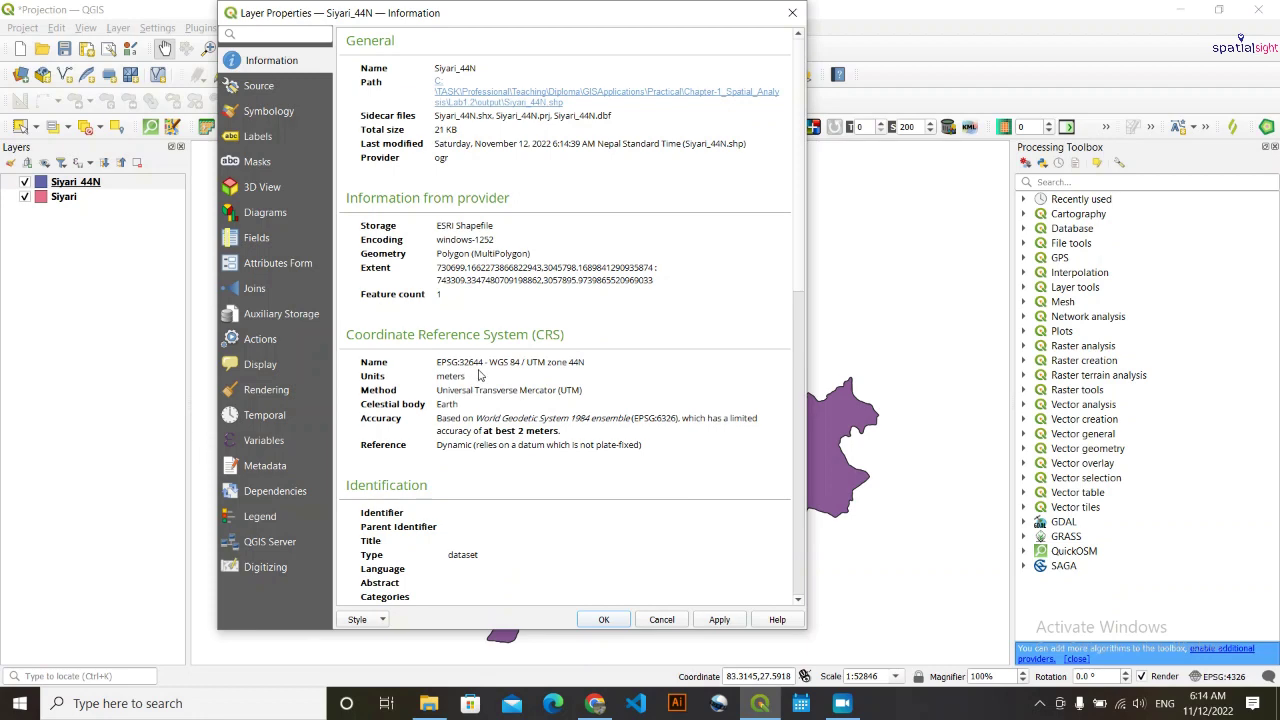
{"action": "left_click_drag", "start_coordinate": [535, 370], "coordinate": [589, 366]}
{"action": "left_click", "coordinate": [588, 367]}
{"action": "left_click", "coordinate": [605, 620]}
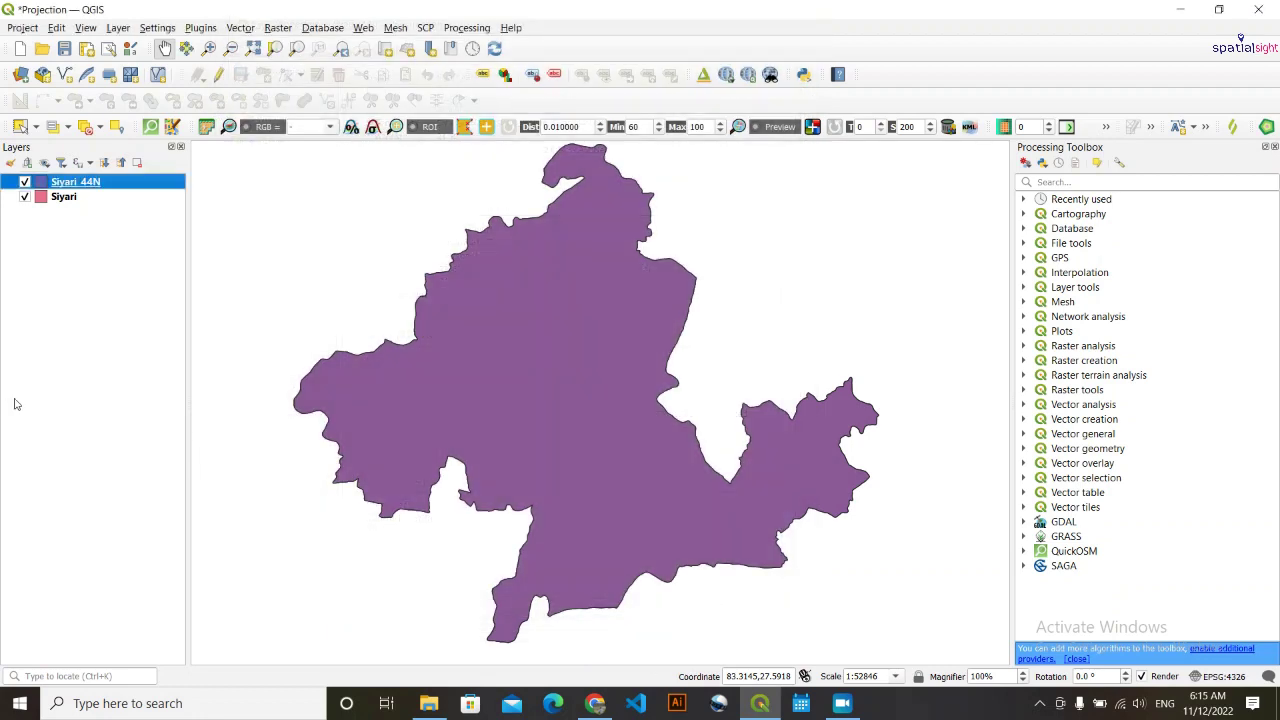